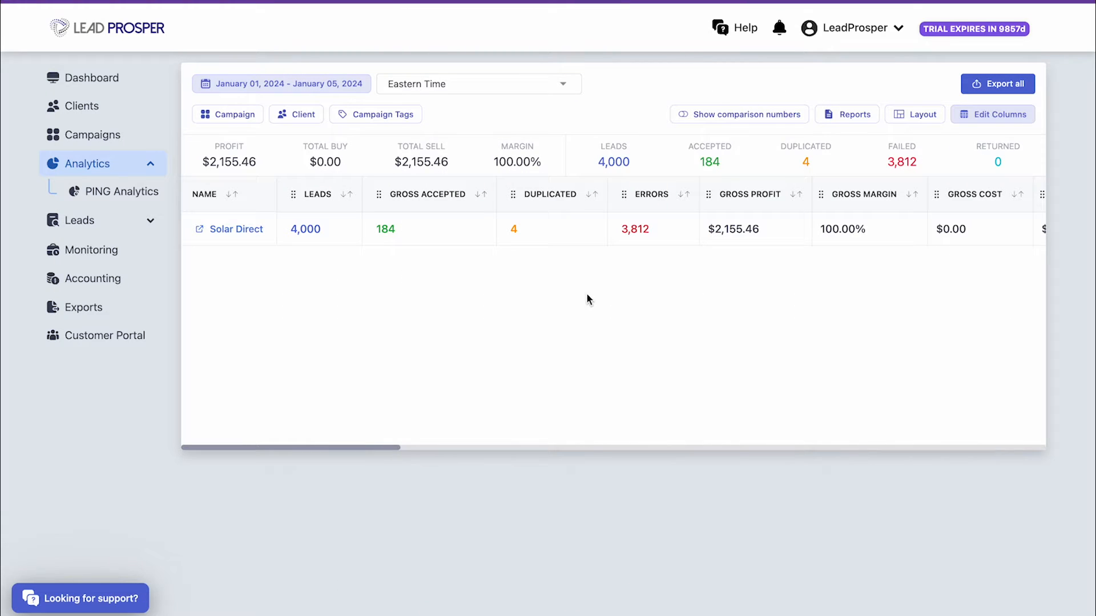
Go to Leads > Returns and start a new buyer return
click(120, 221)
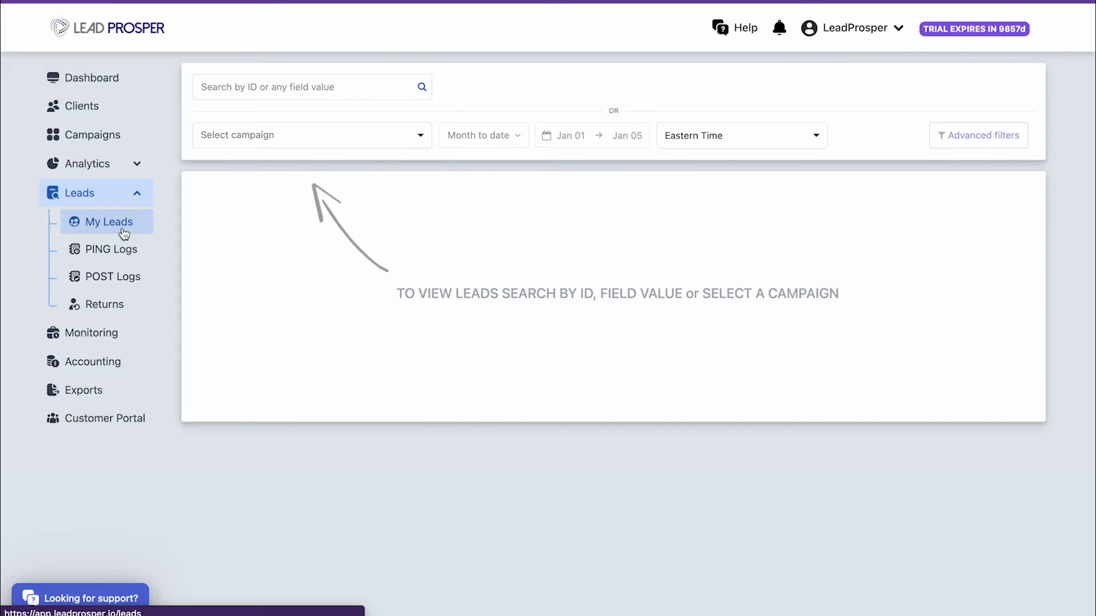
click(141, 313)
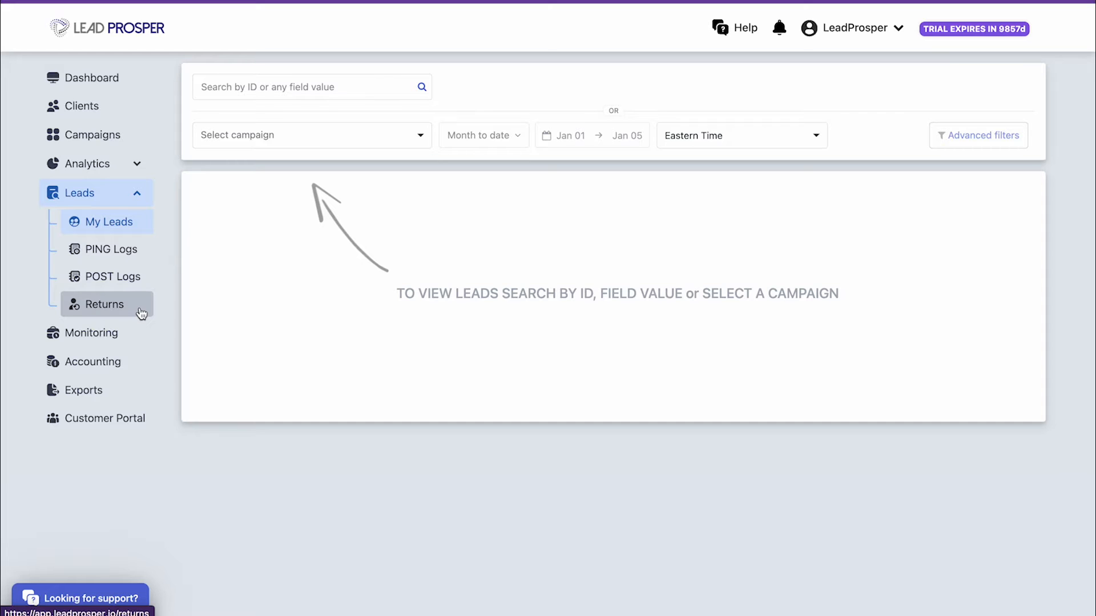
click(141, 313)
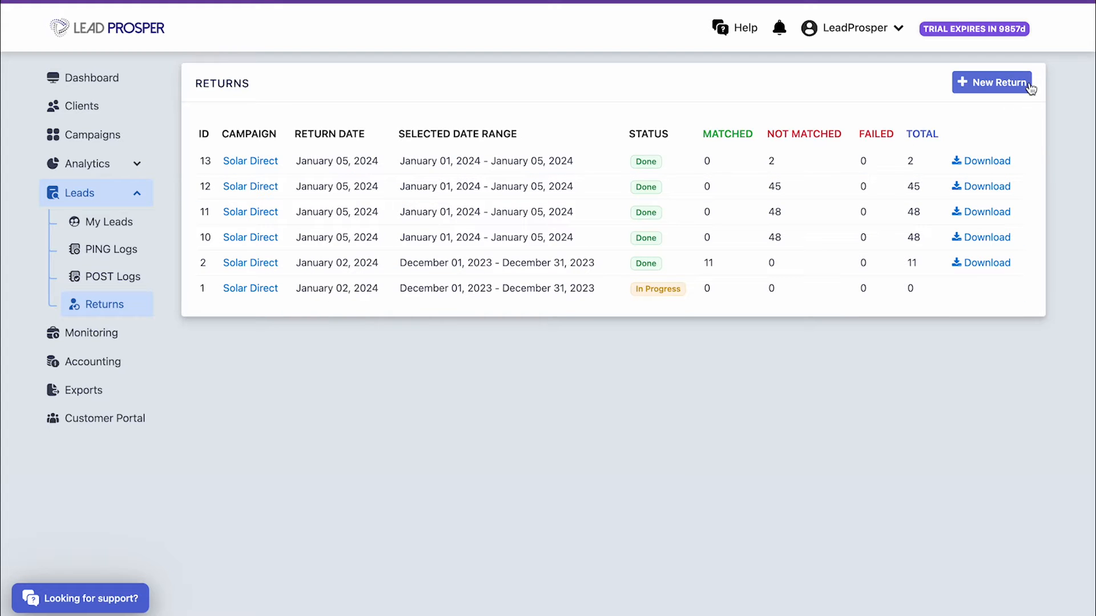
click(998, 82)
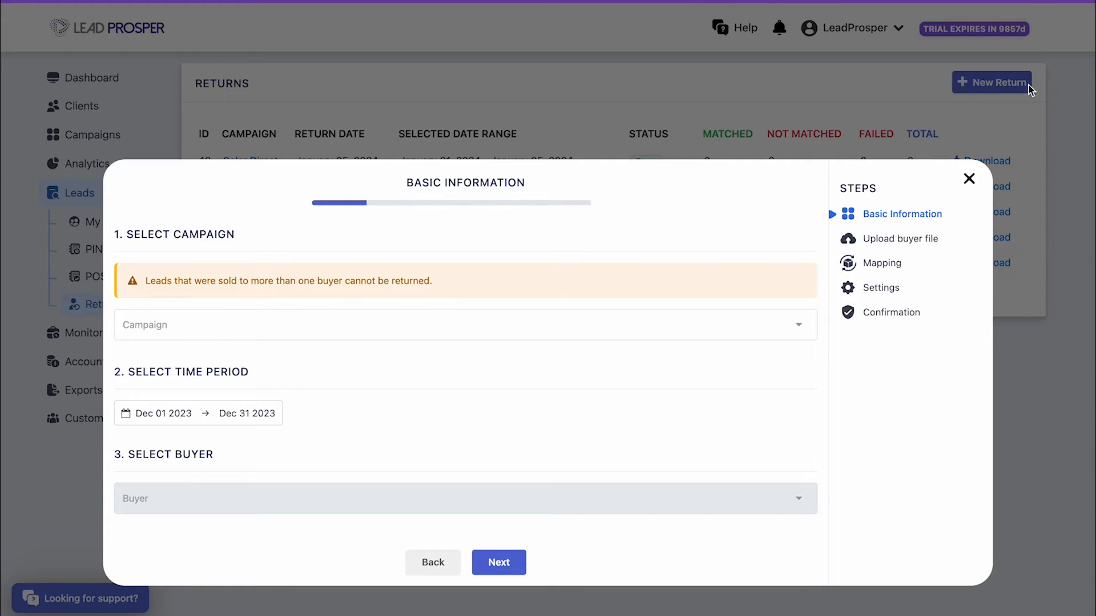
Choose Solar Direct as the campaign and set the period to Jan 1–Jan 5, 2024
click(684, 321)
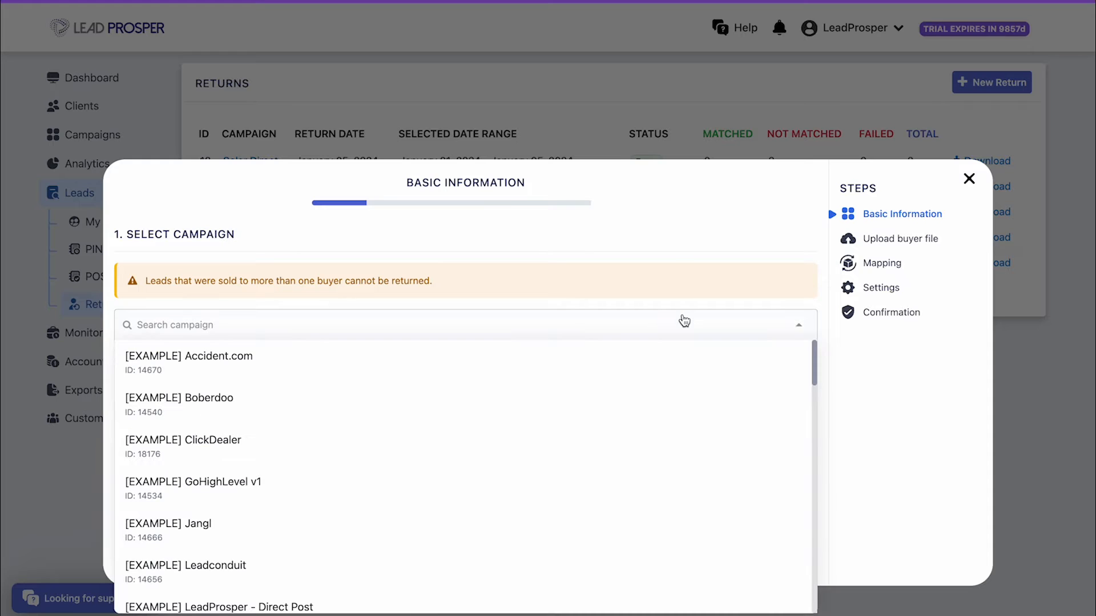
text(Solar Dire)
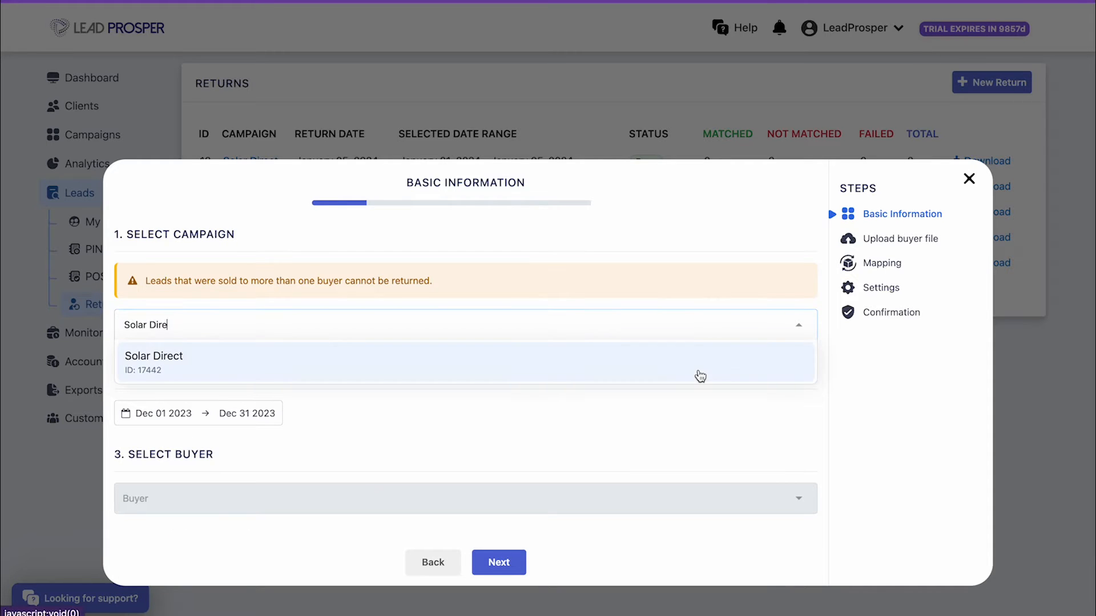
click(700, 374)
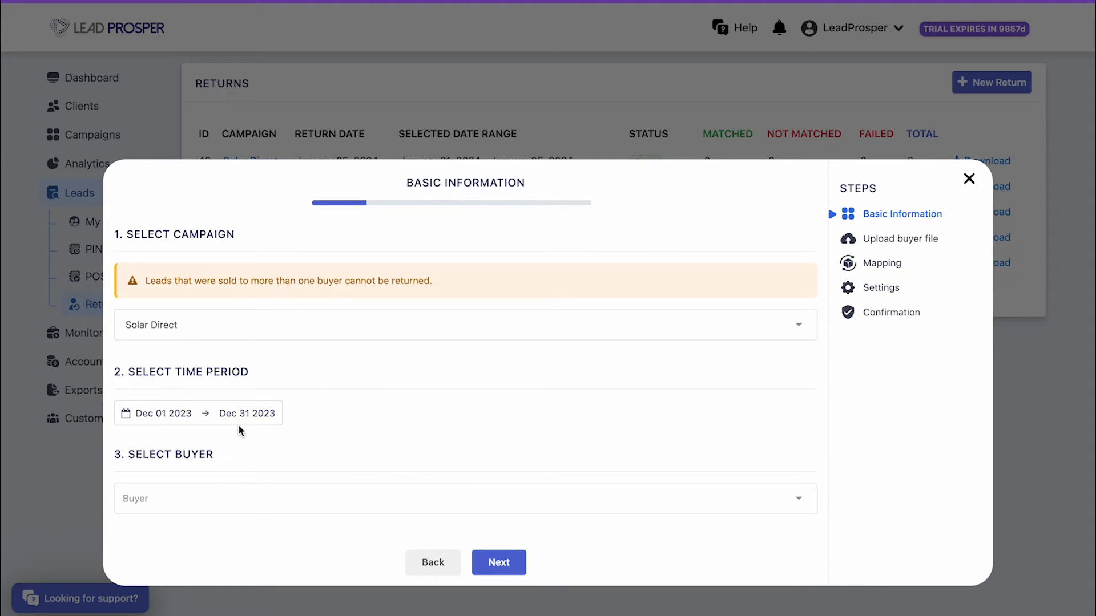
click(186, 412)
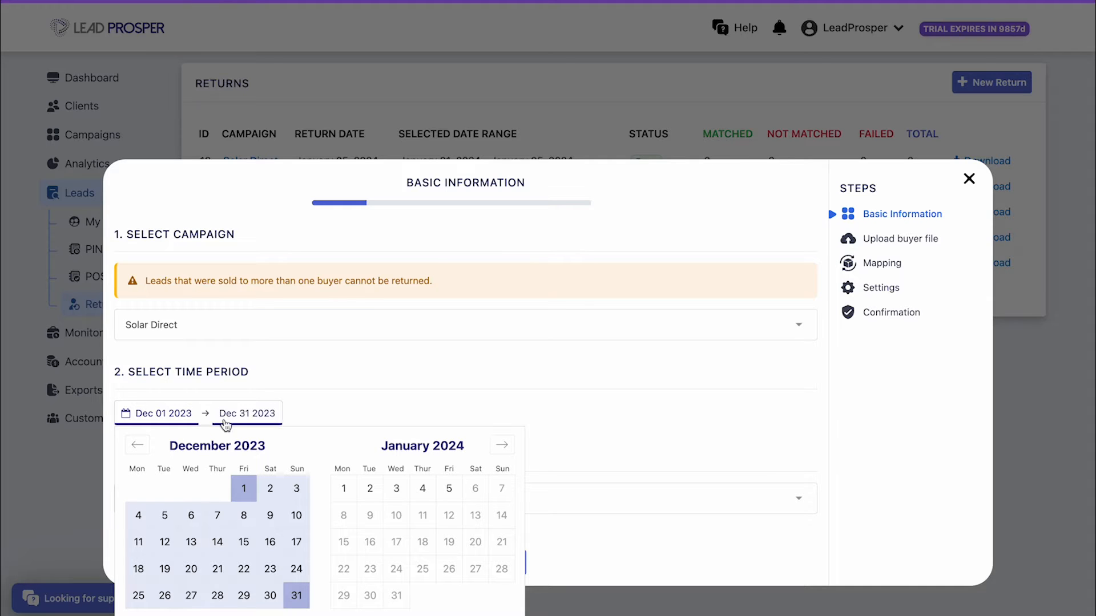
click(344, 487)
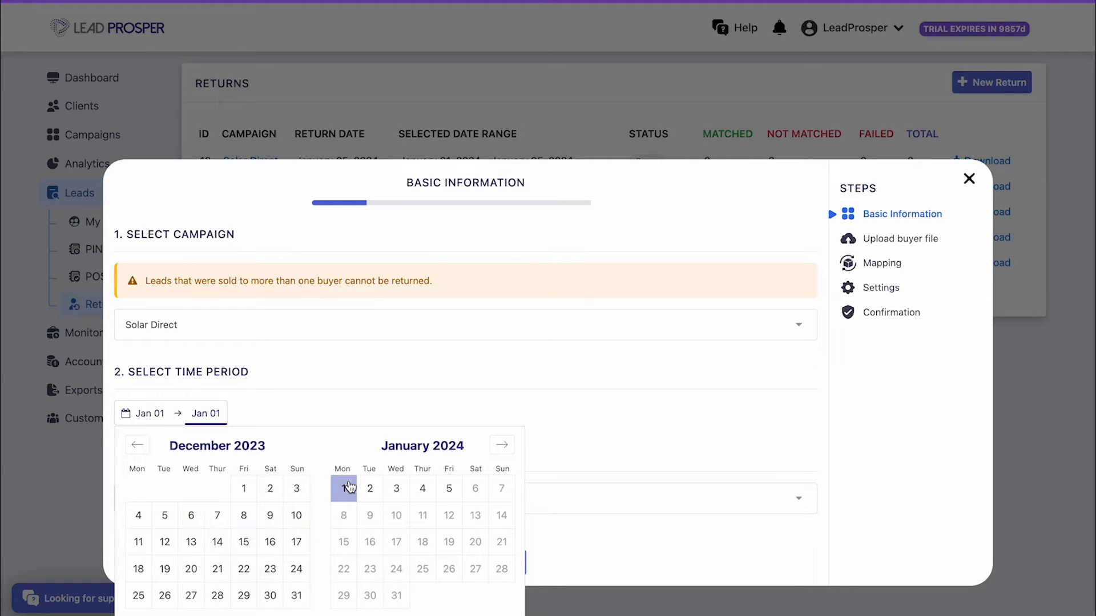
click(449, 488)
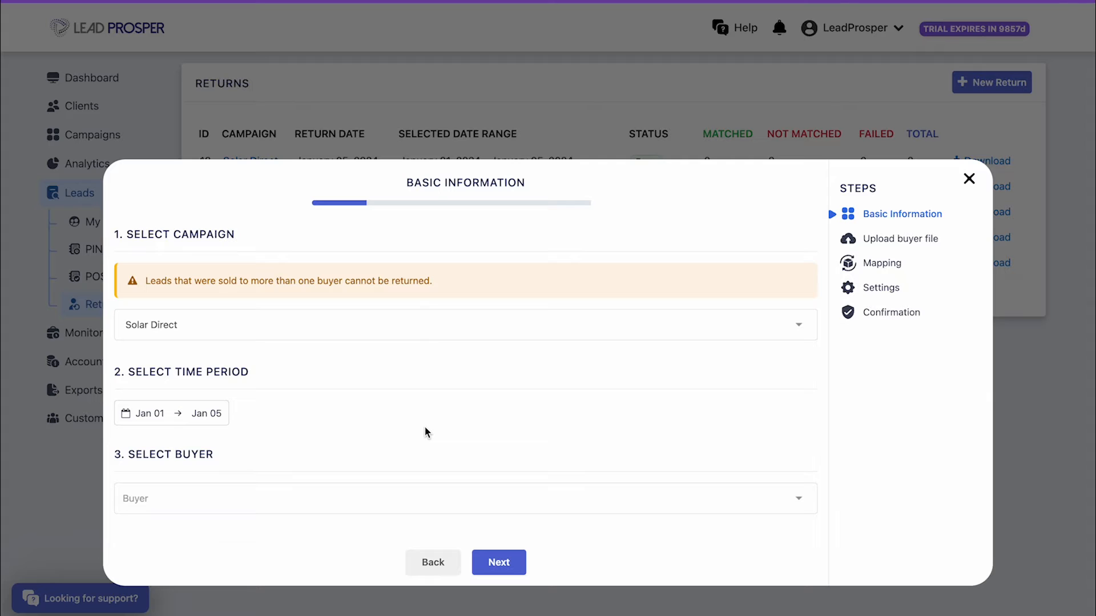
Select RealLeads LLC as the buyer and proceed to the file upload step
click(739, 498)
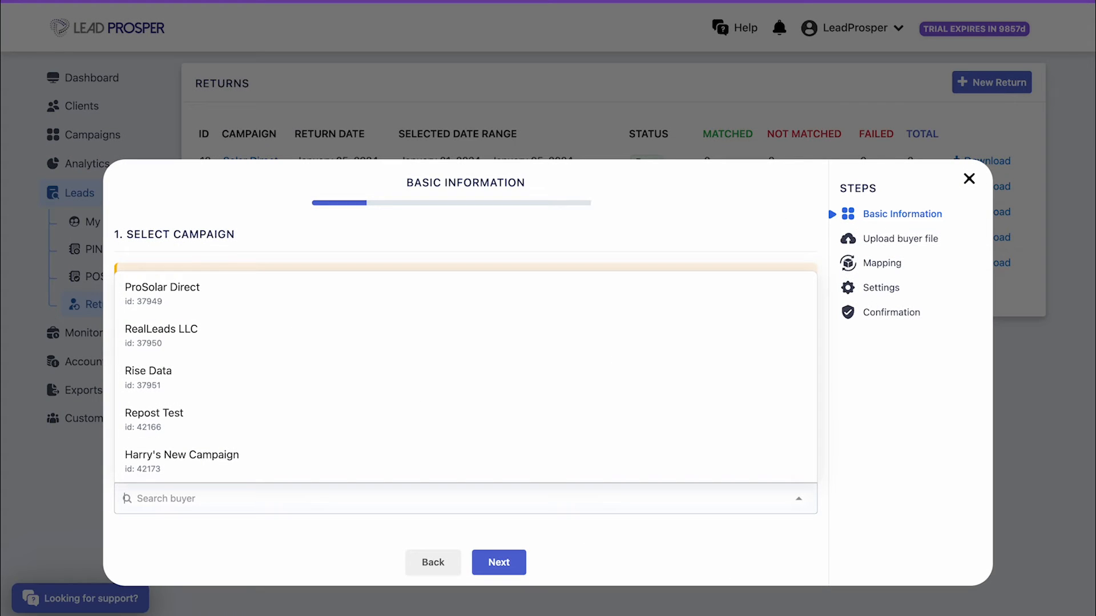
text(Real)
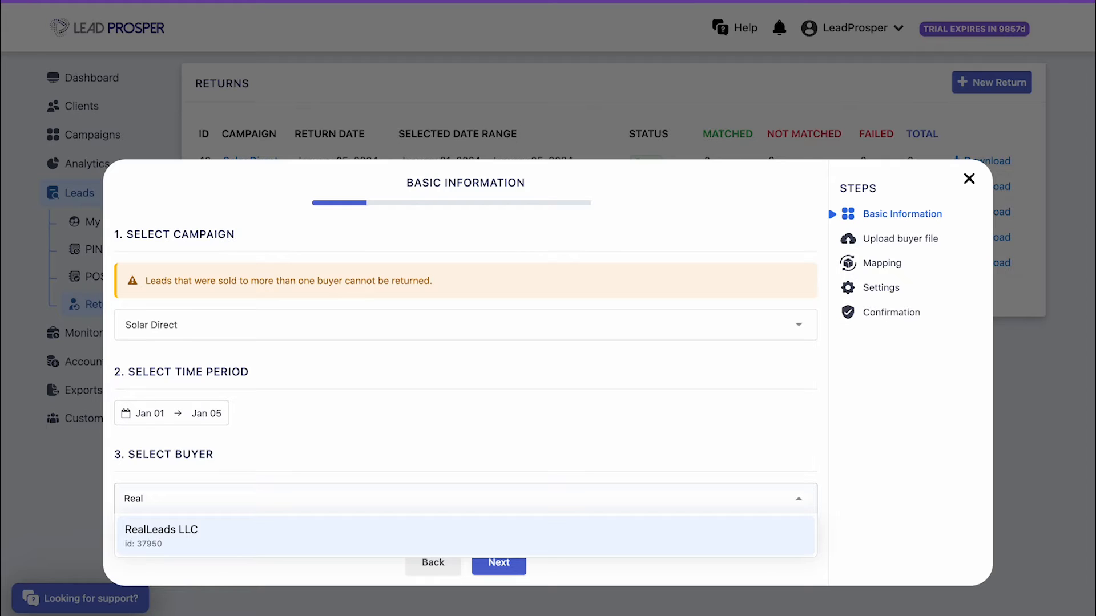
key(Return)
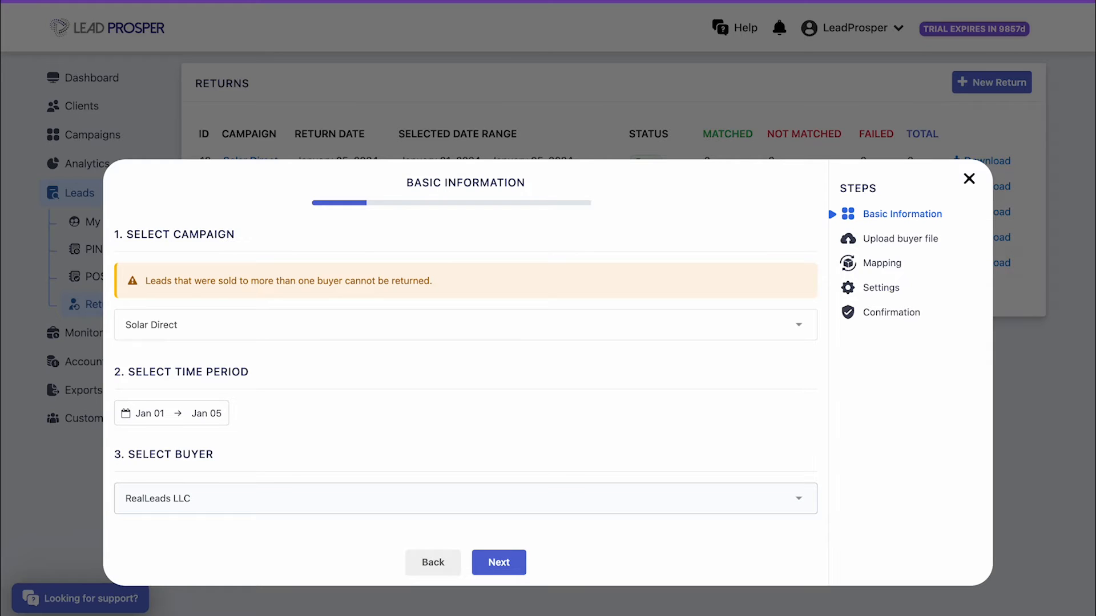
click(499, 562)
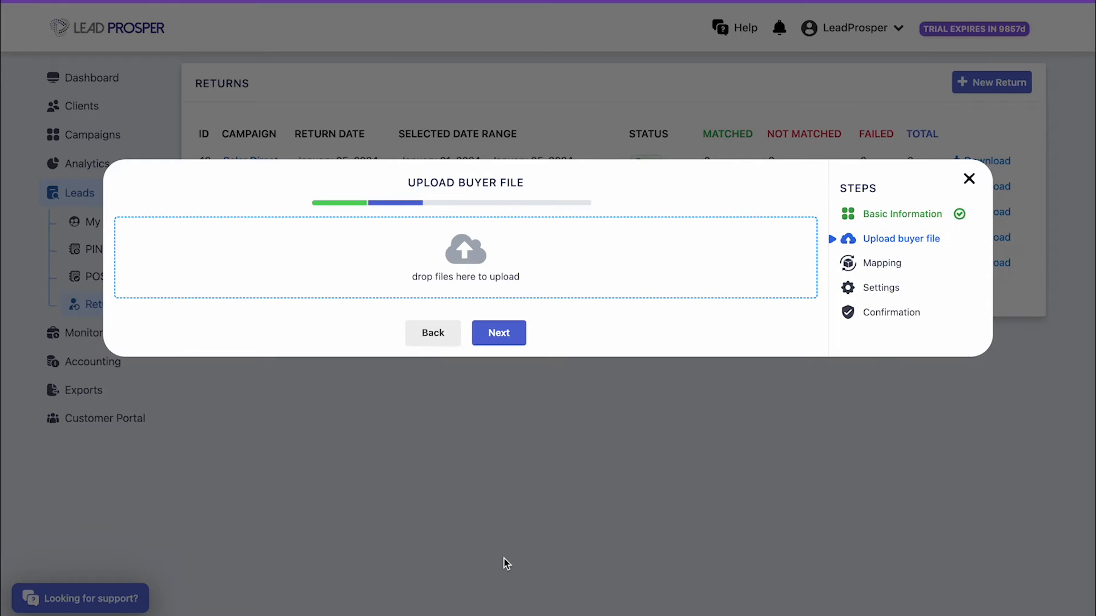
Upload Buyer Return Test Sample.csv as the buyer return file
click(492, 252)
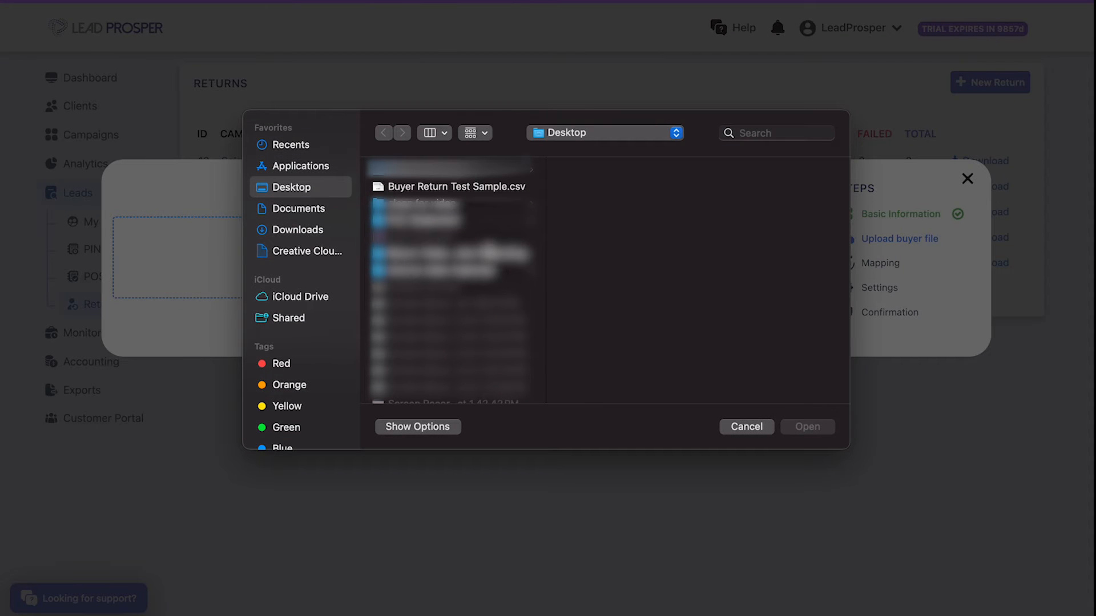
click(484, 185)
click(808, 427)
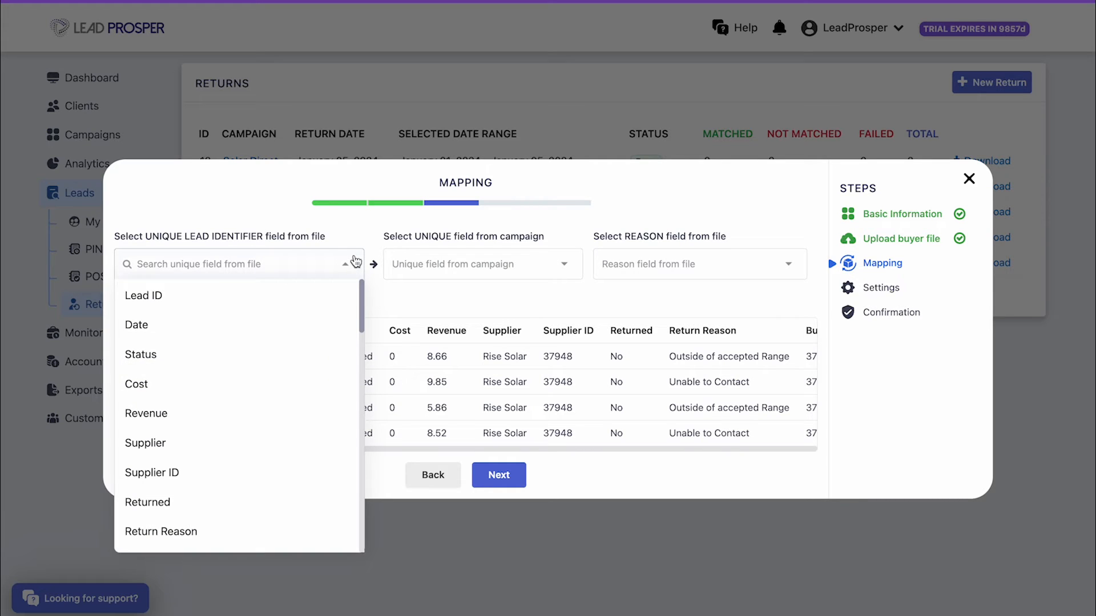
Match the file's email column to the campaign's email field, with reasons from Return Reason
scroll(319, 384, down, 5)
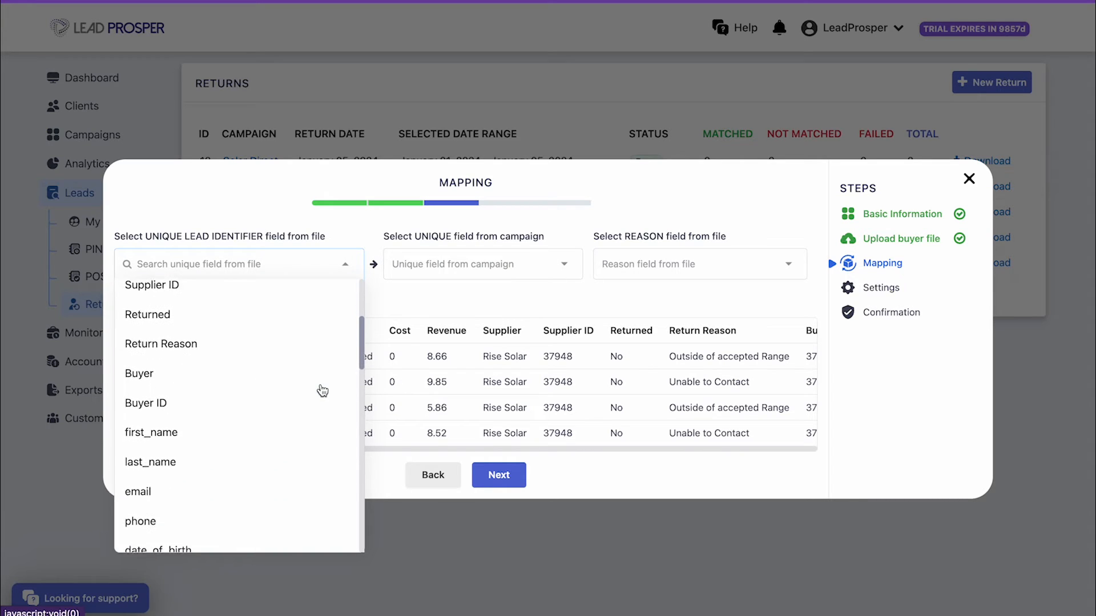
scroll(322, 390, down, 2)
click(319, 337)
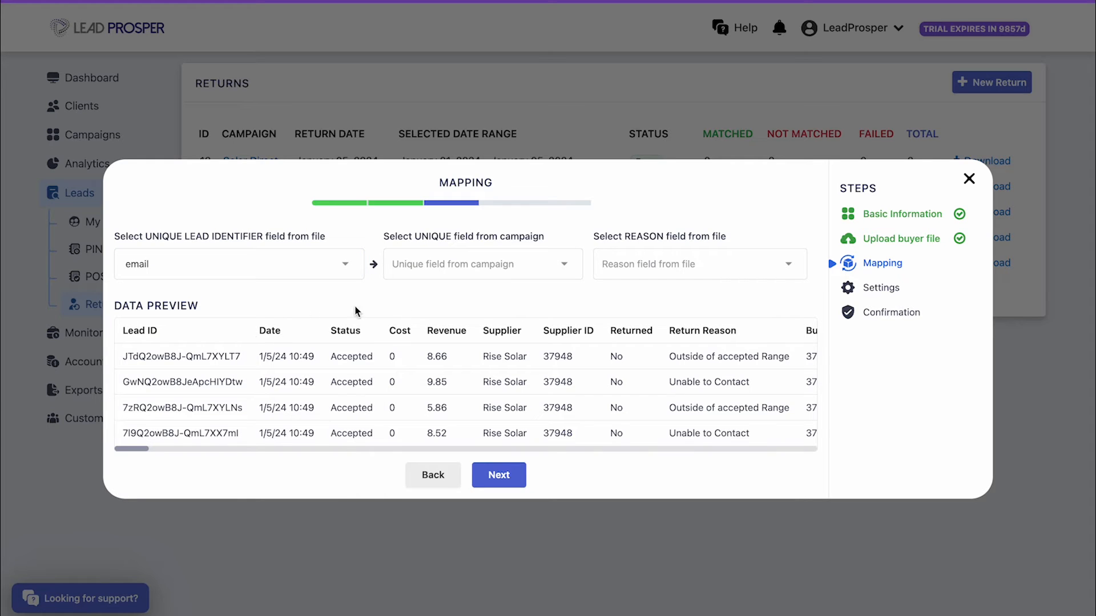
click(568, 264)
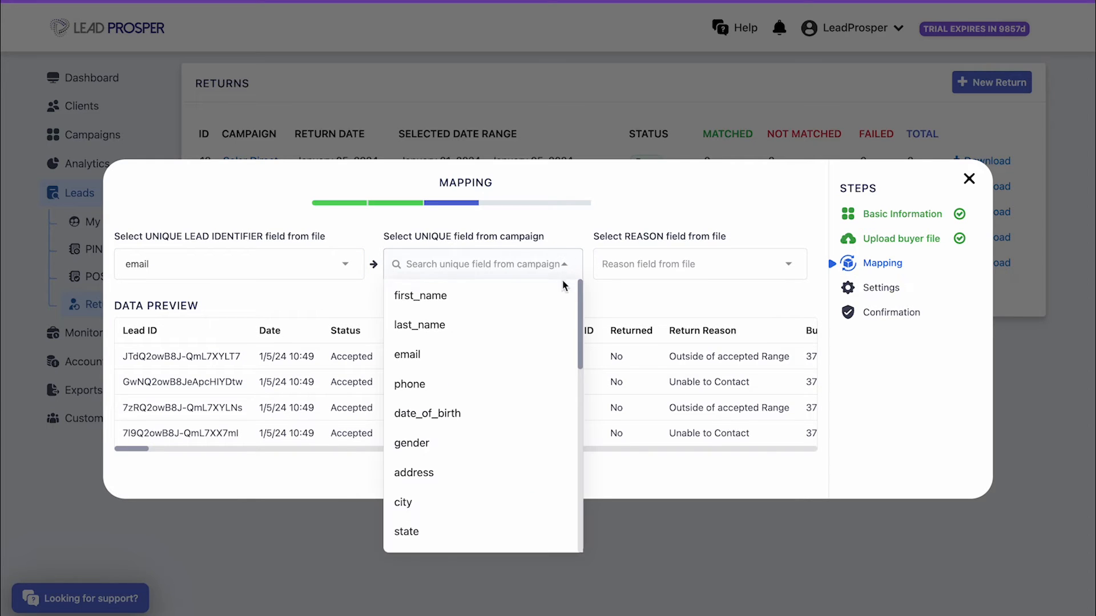
click(549, 352)
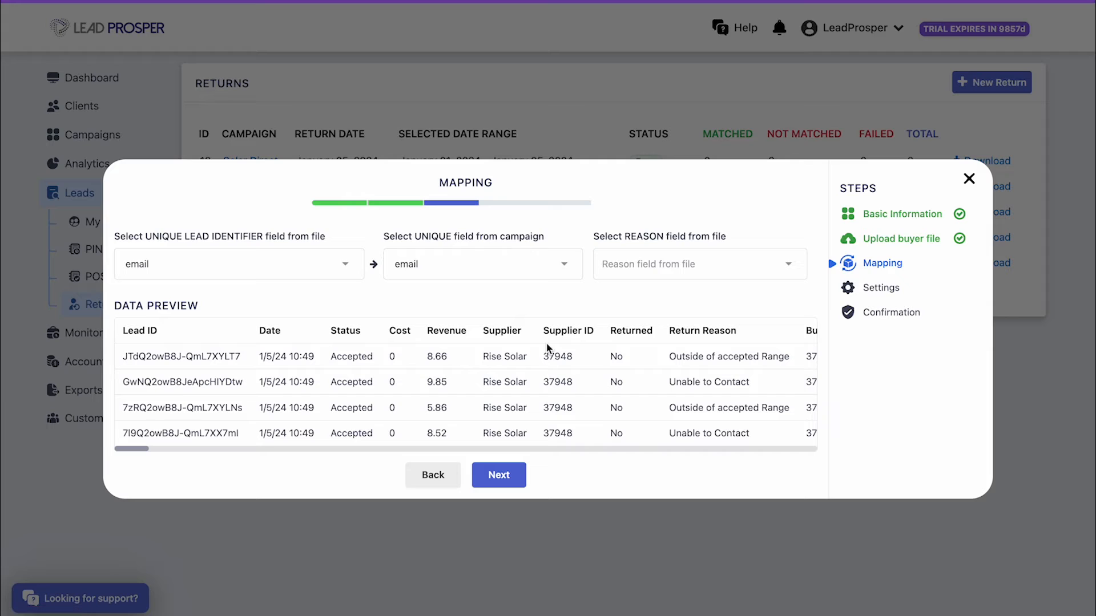
click(757, 264)
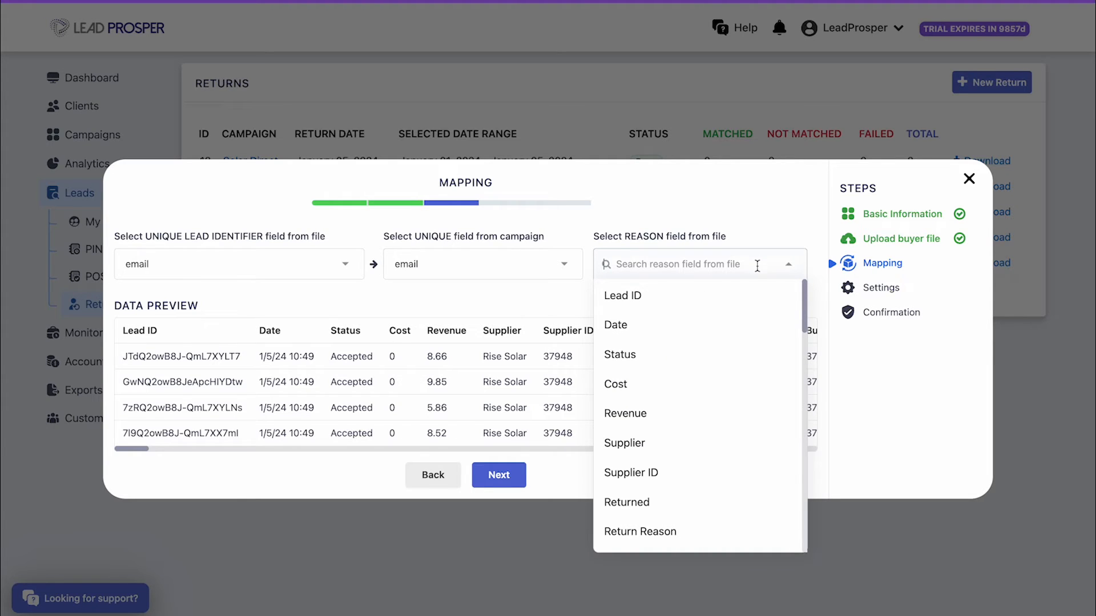
click(763, 531)
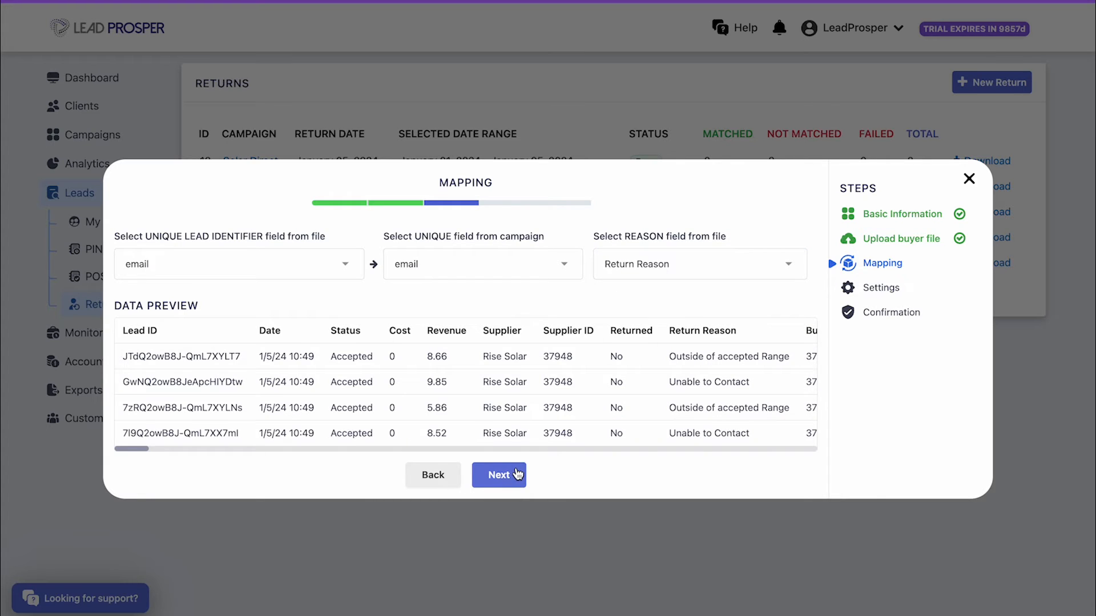
click(517, 475)
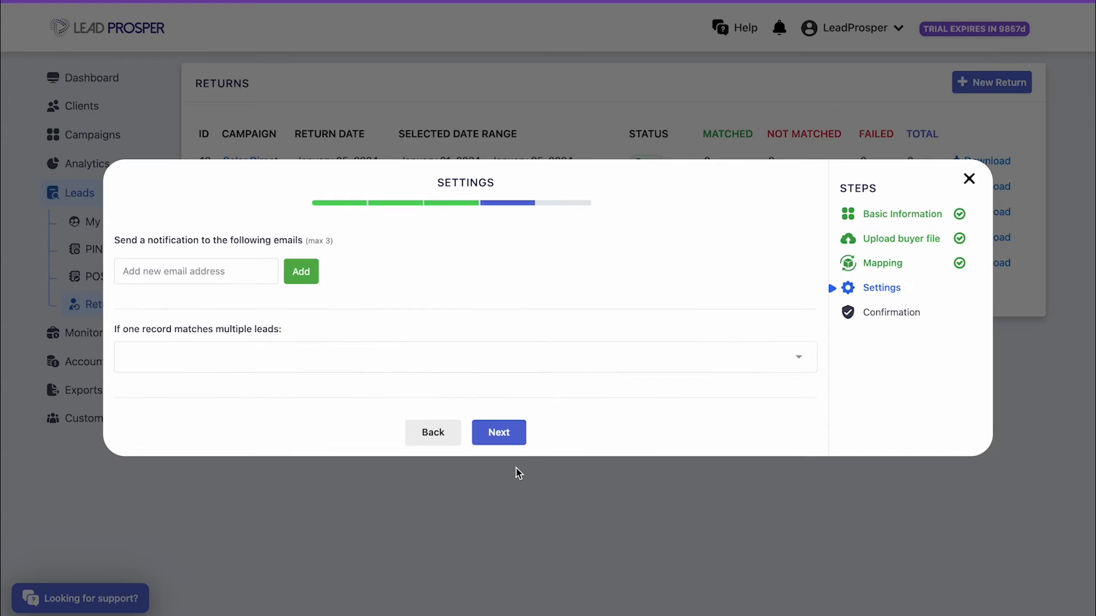
Add a notification recipient e-mail address to the return
click(237, 272)
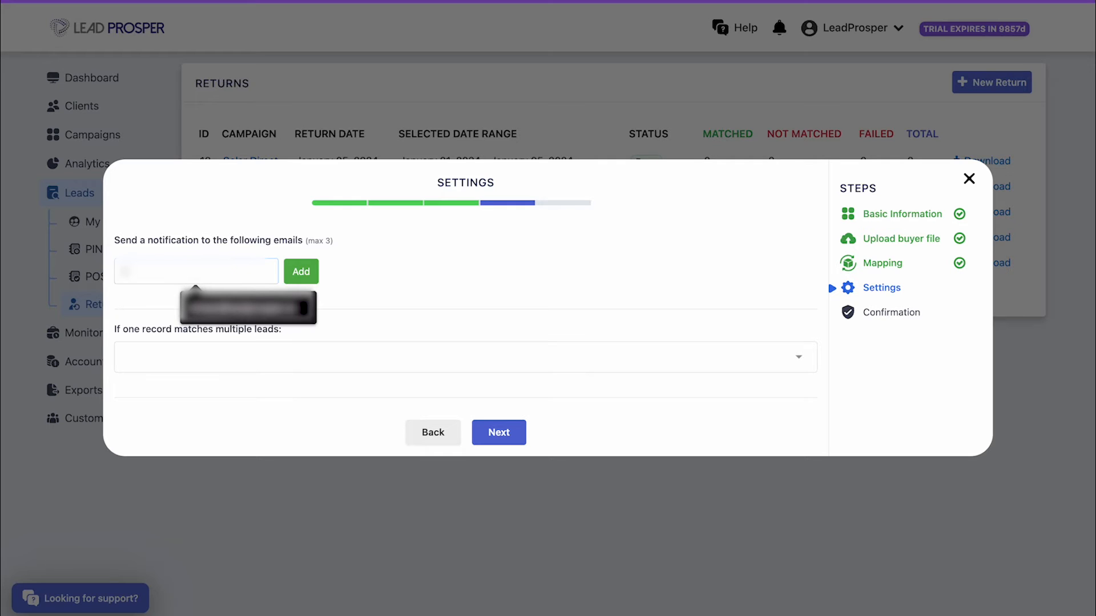
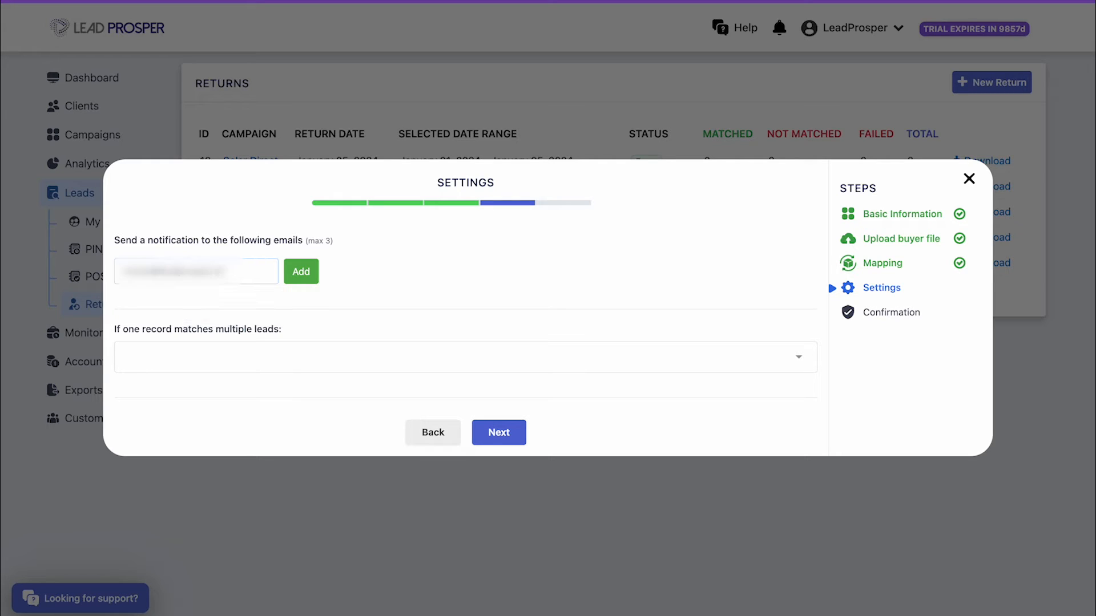
click(299, 272)
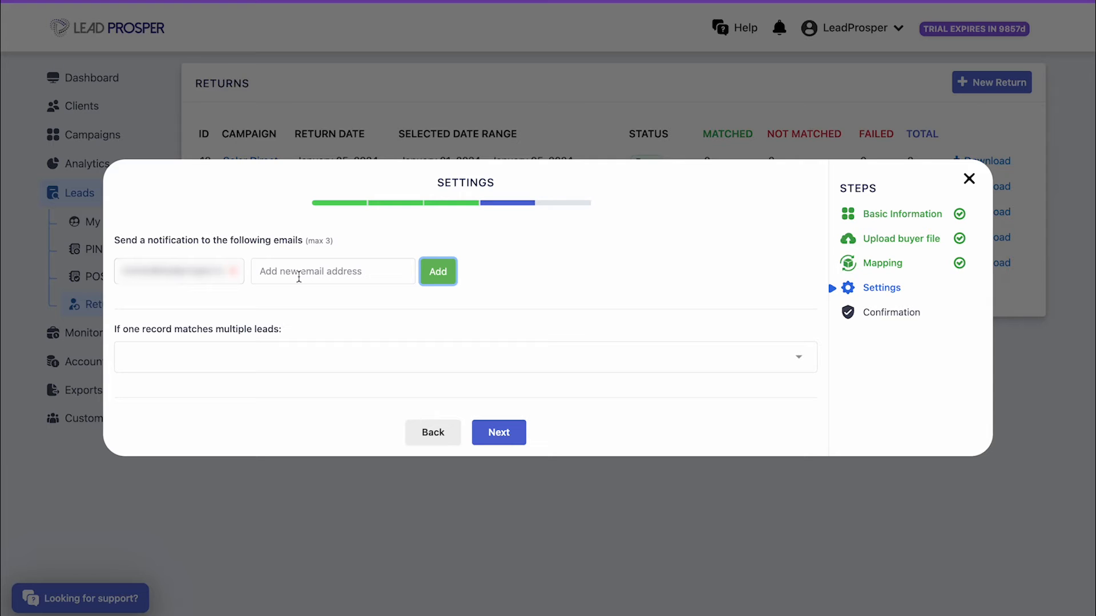
Set multiple-match handling to return all leads and proceed to confirmation
click(662, 363)
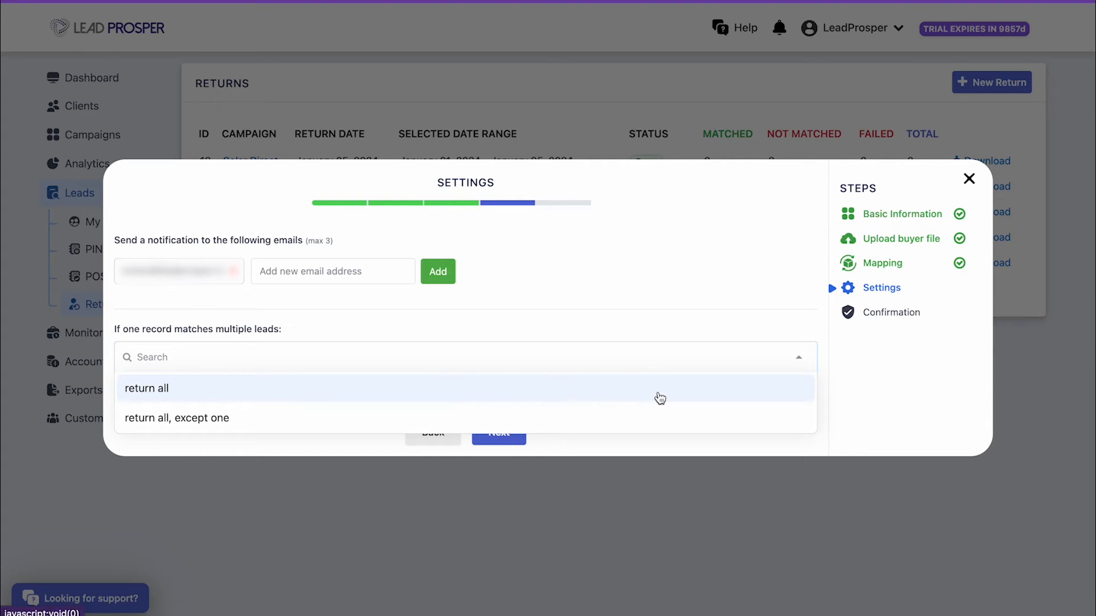
click(658, 391)
click(519, 434)
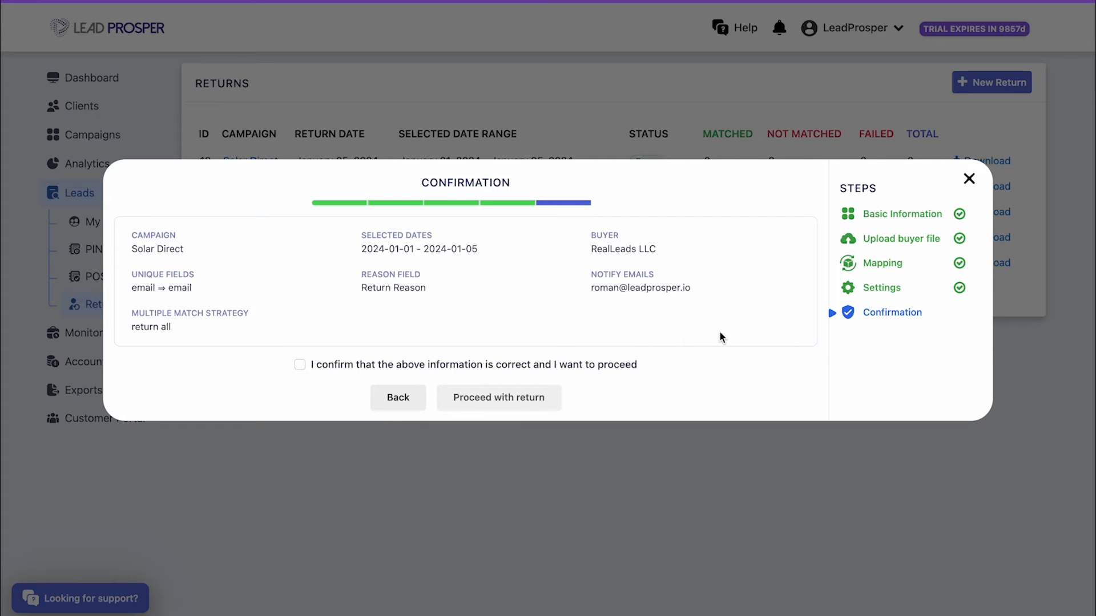
Confirm and submit the return, then download and open return 14's result files
click(300, 366)
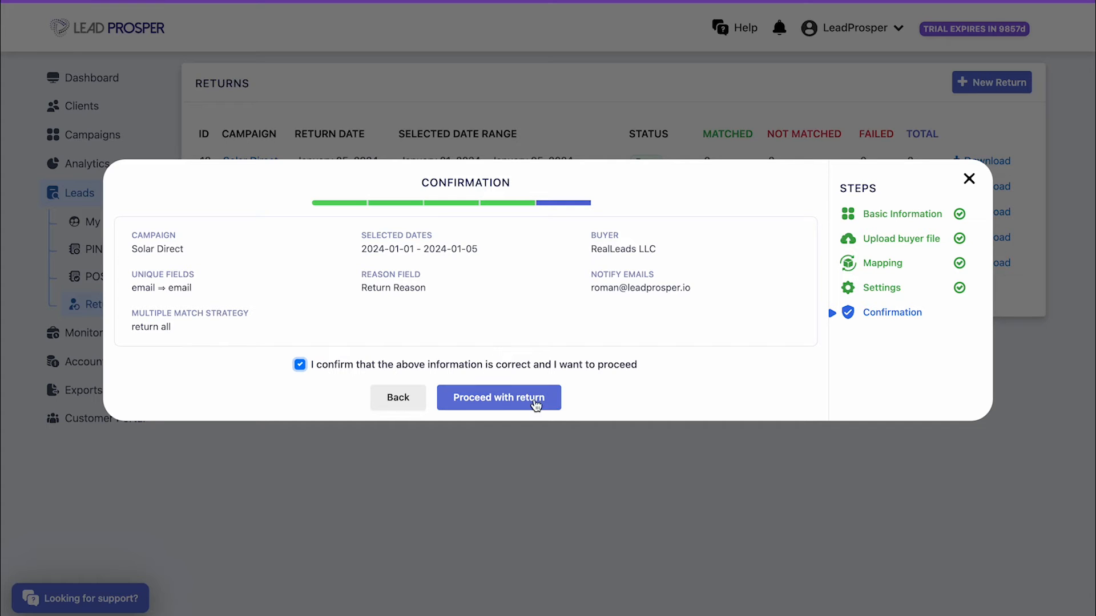
click(553, 401)
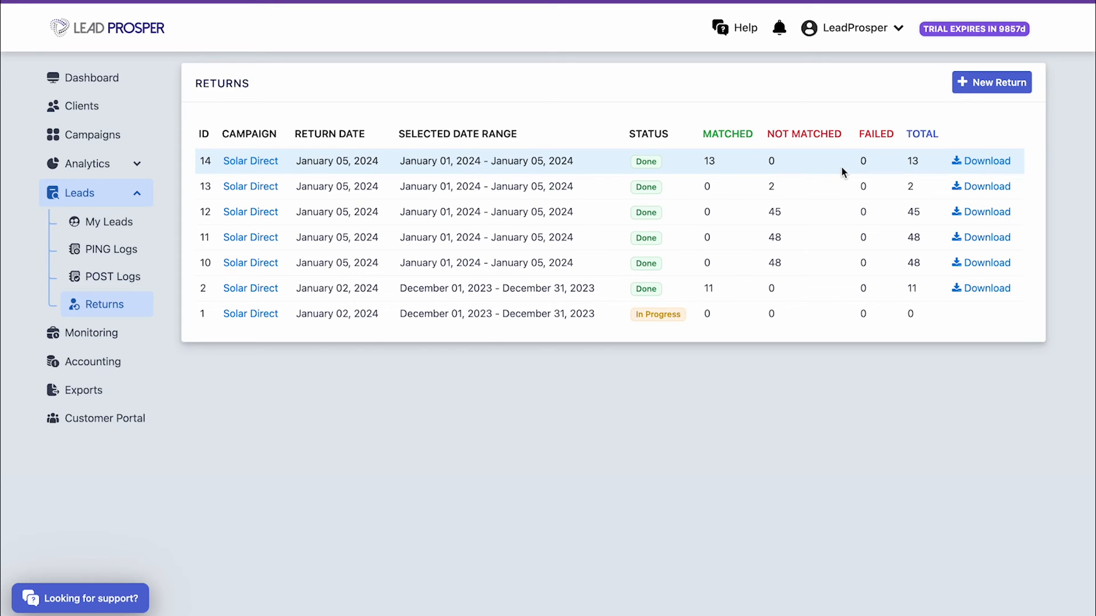
click(1007, 163)
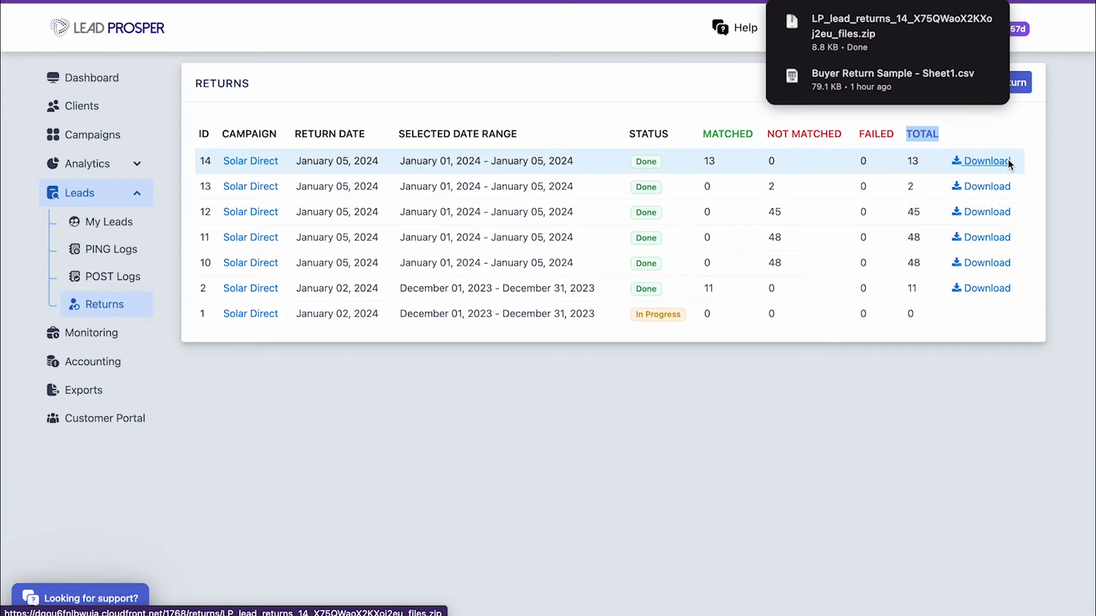
click(950, 43)
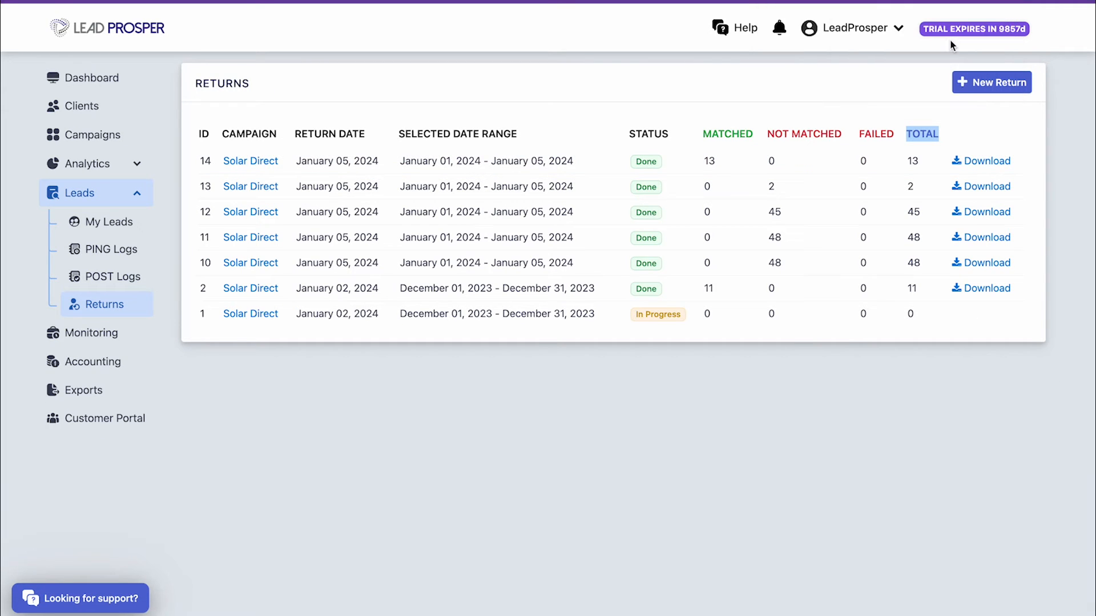
click(461, 142)
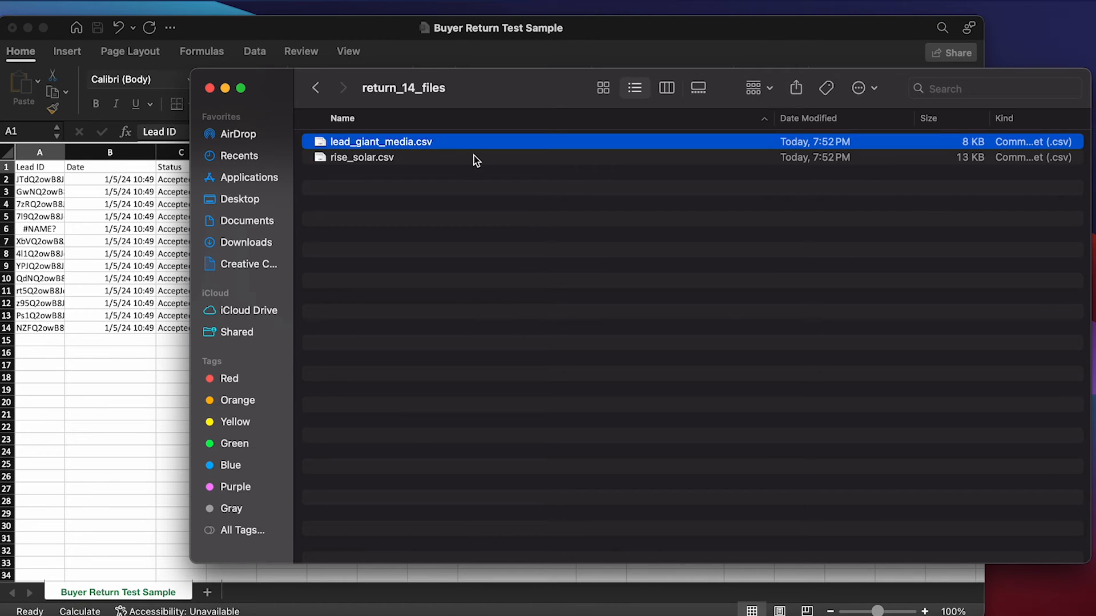
Open rise_solar.csv and compare it with lead_giant_media and the Buyer Return Test Sample sheet
click(494, 157)
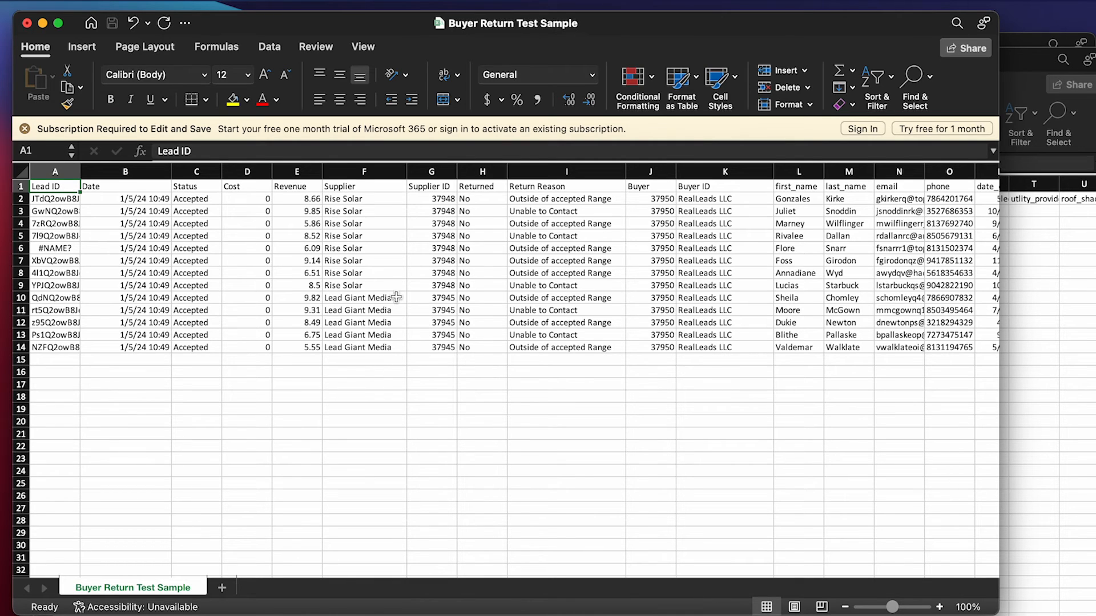
click(1021, 57)
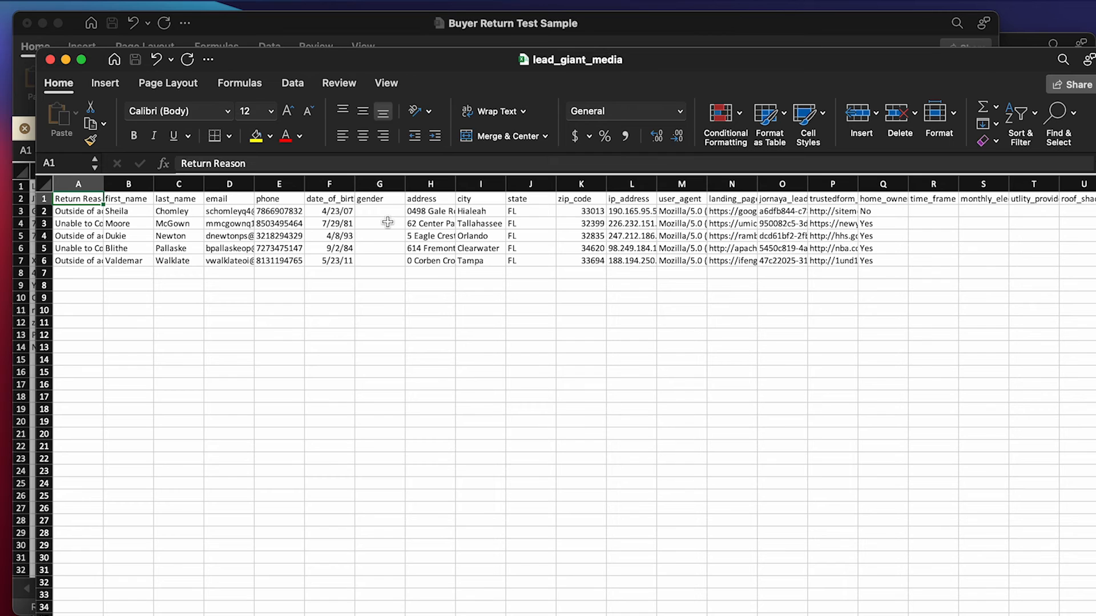
click(619, 25)
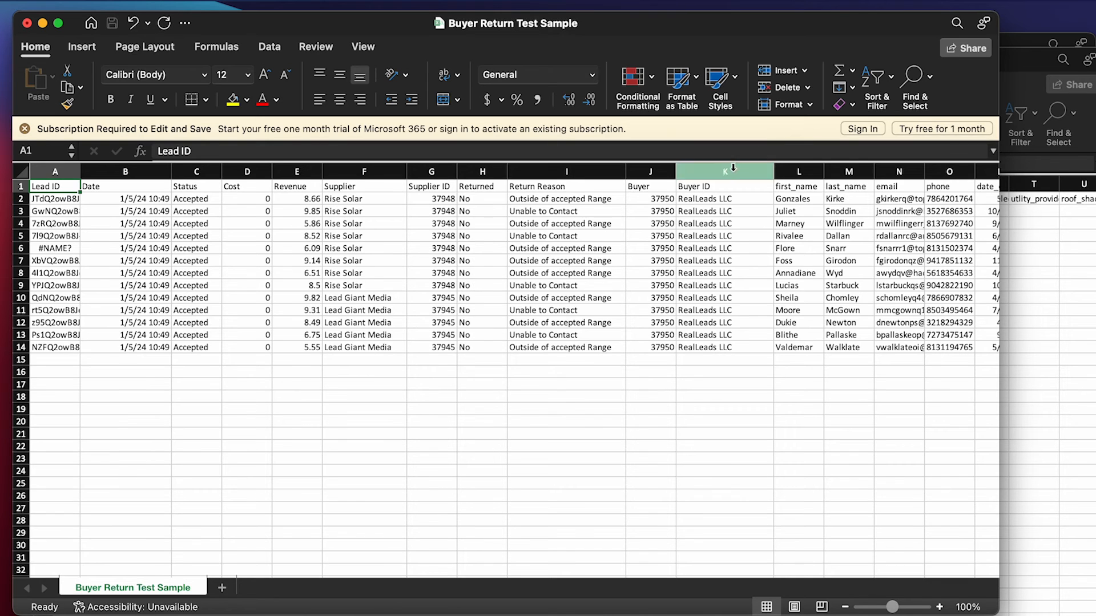
click(1013, 44)
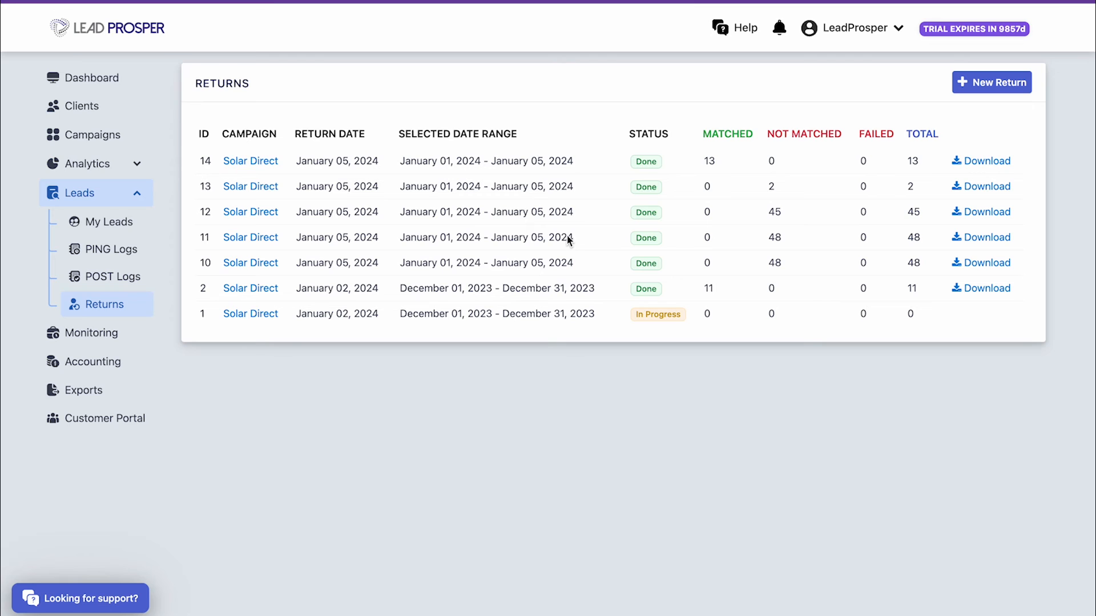
View month-to-date Analytics and scroll to the returned leads and $103.05 buyer returned amount
click(117, 165)
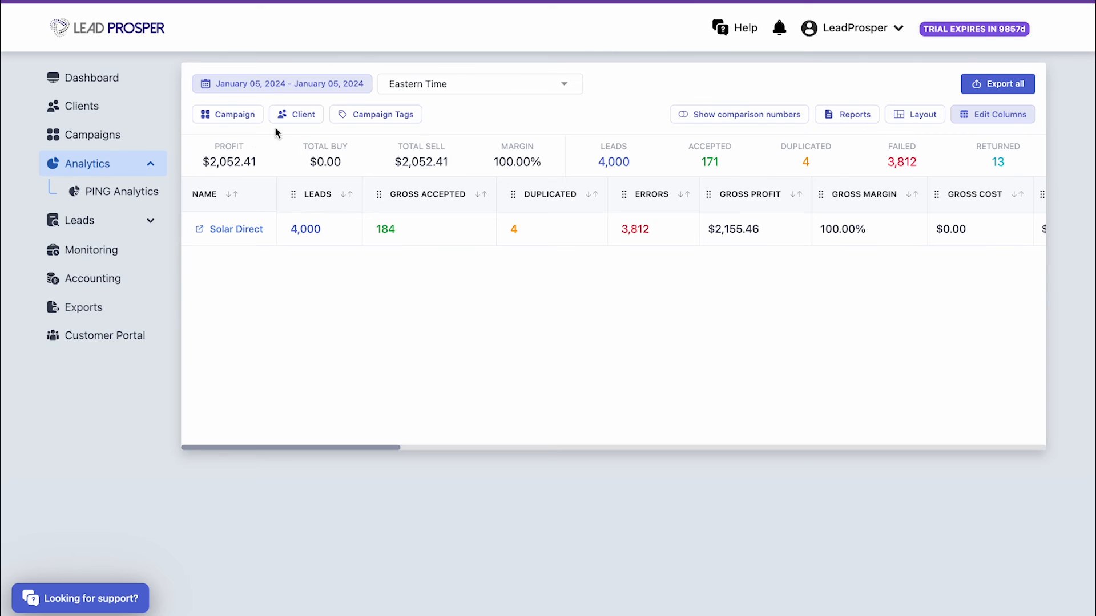
click(258, 93)
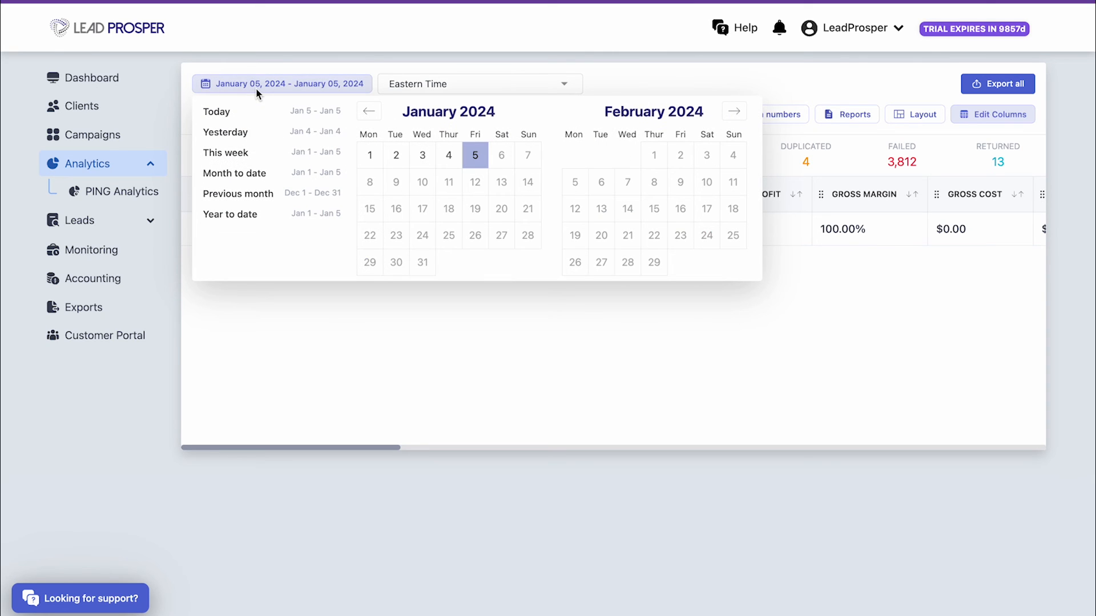
click(266, 173)
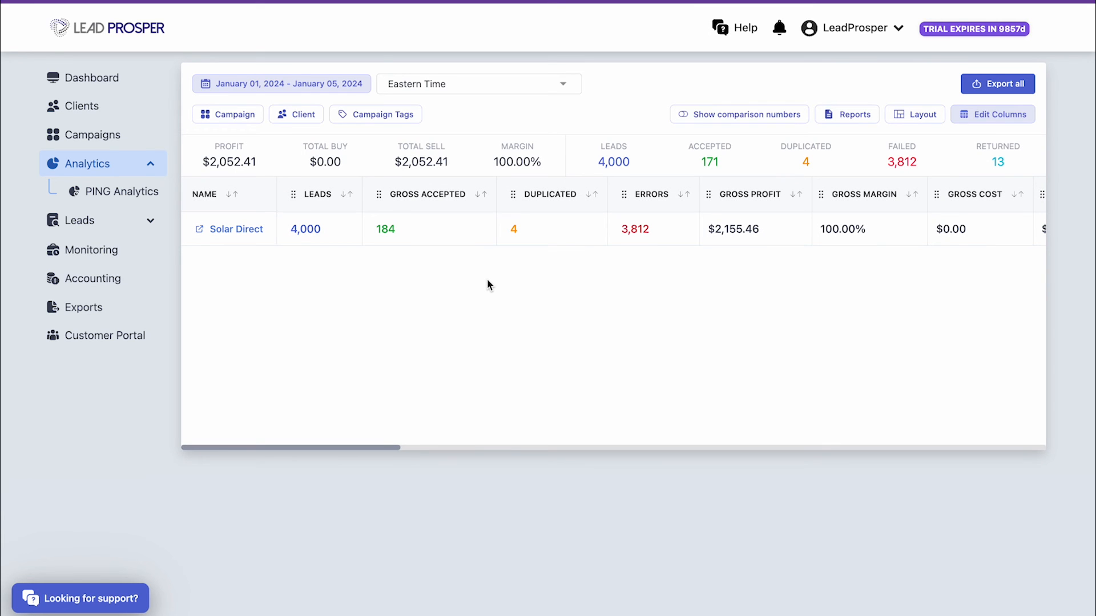
drag(369, 448, 656, 448)
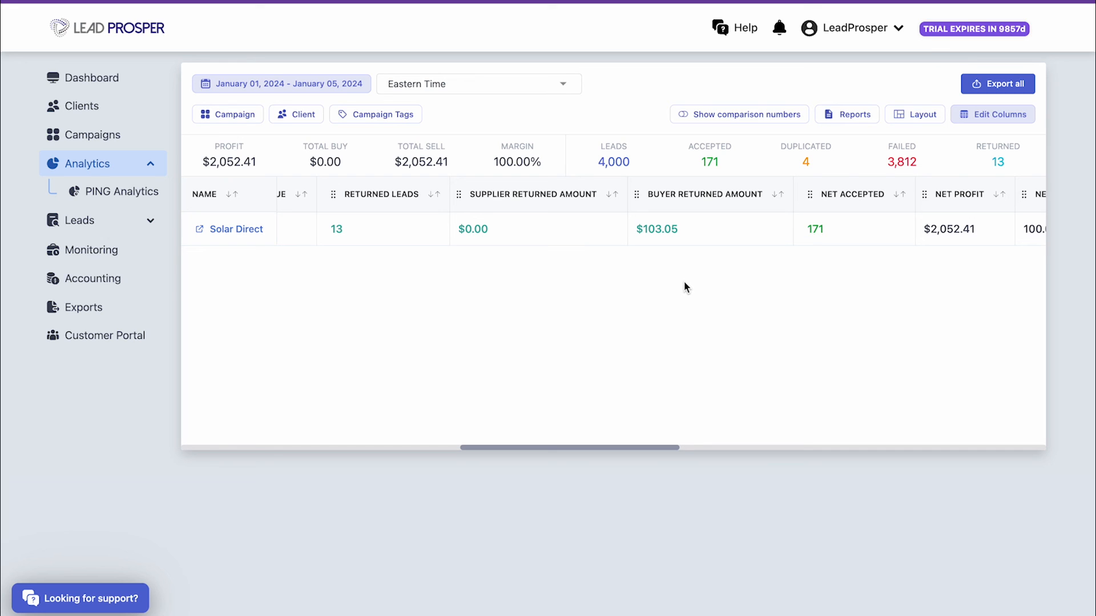
Filter My Leads to Solar Direct and check the return reasons on the RETURNED badges
click(111, 229)
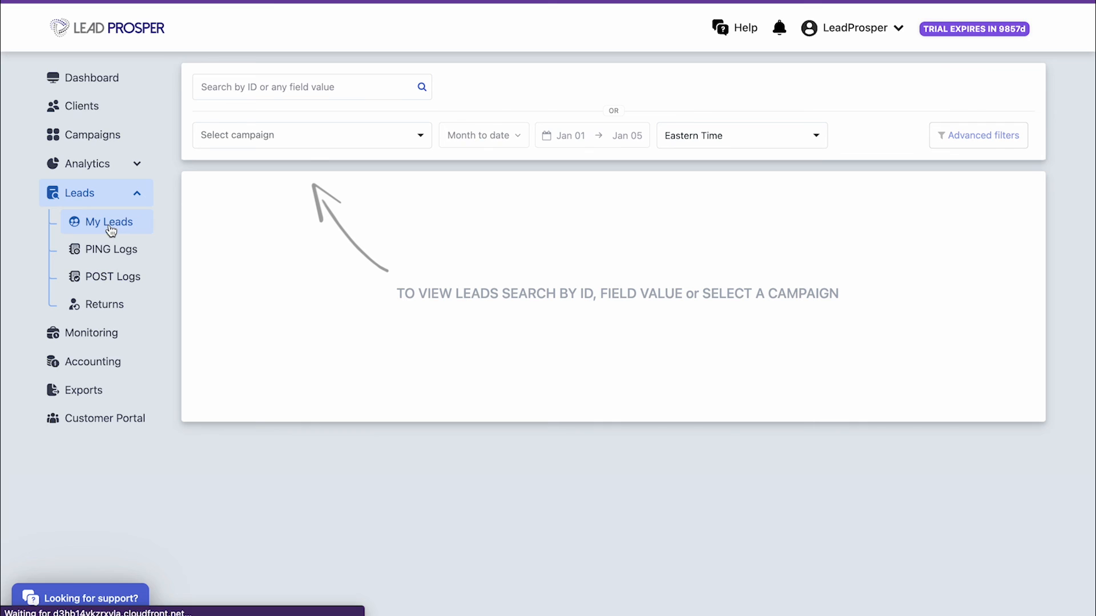
click(373, 142)
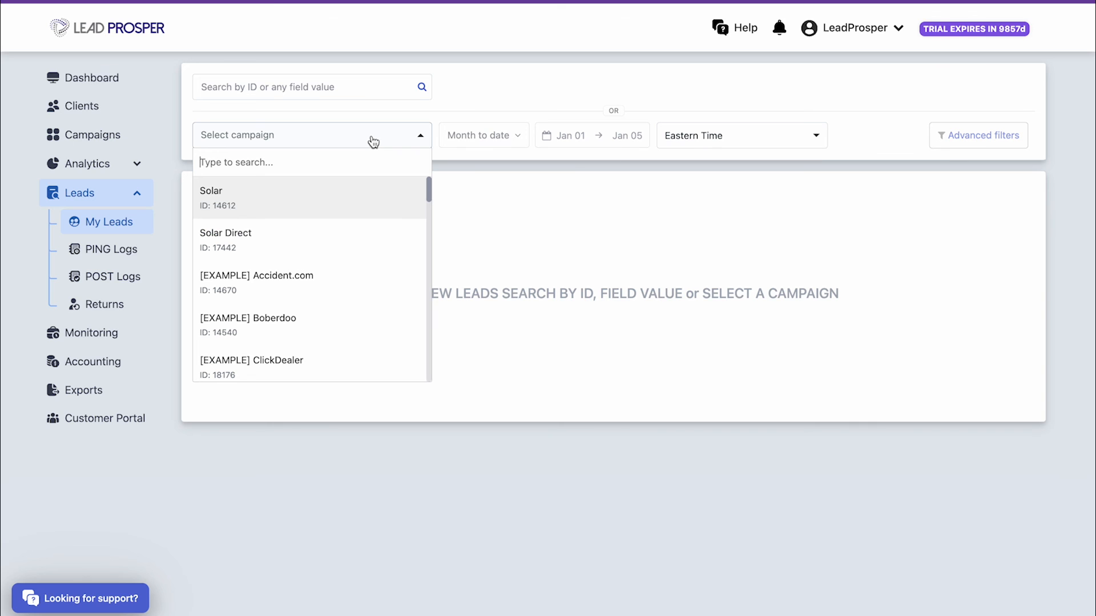
click(362, 231)
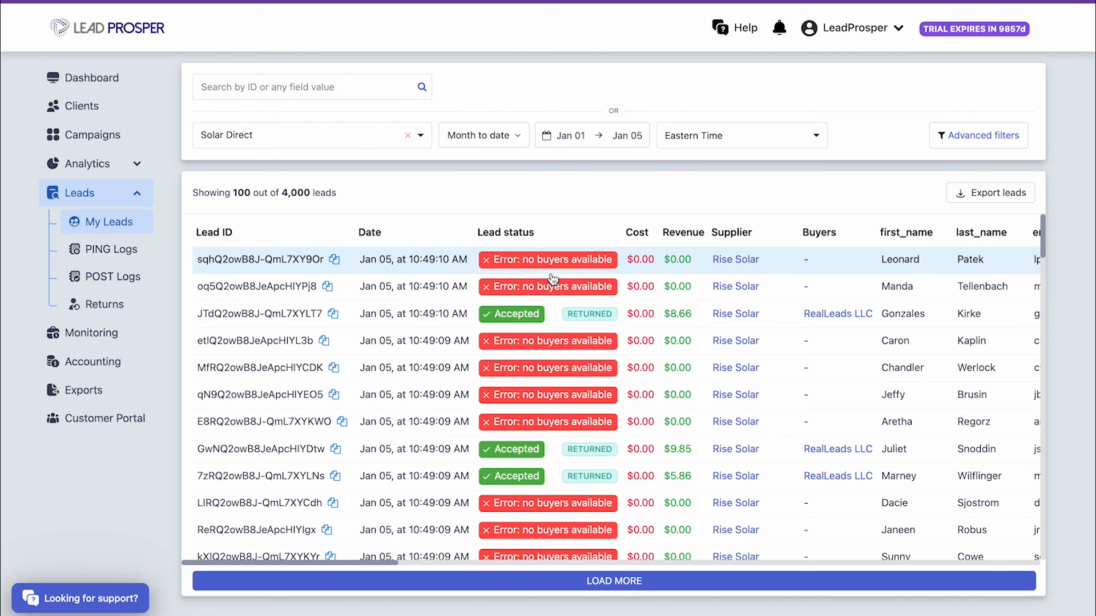
mouse_move(606, 318)
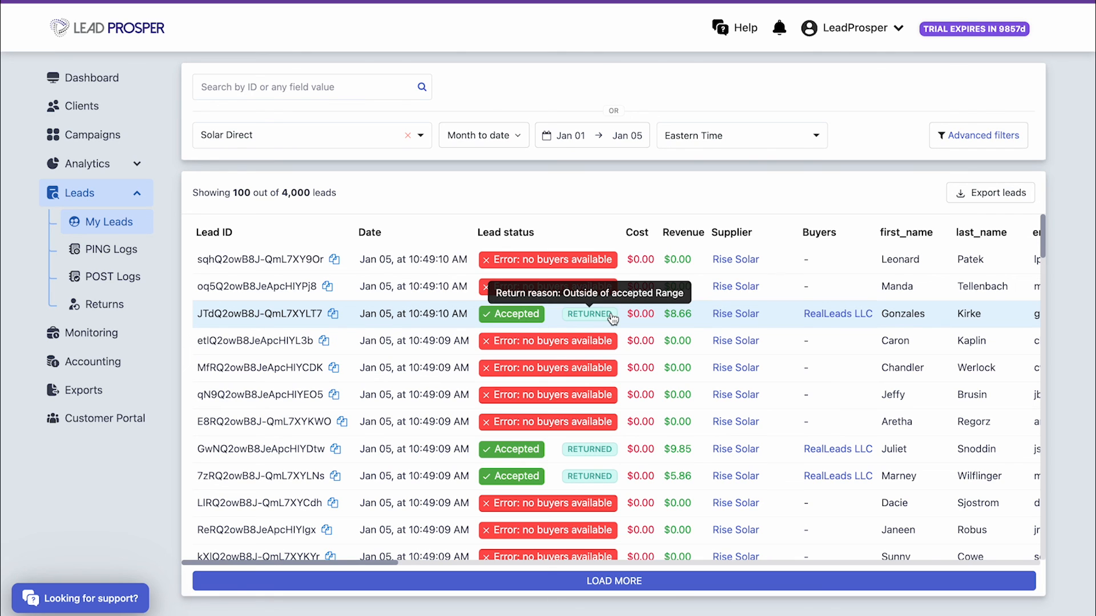
mouse_move(613, 454)
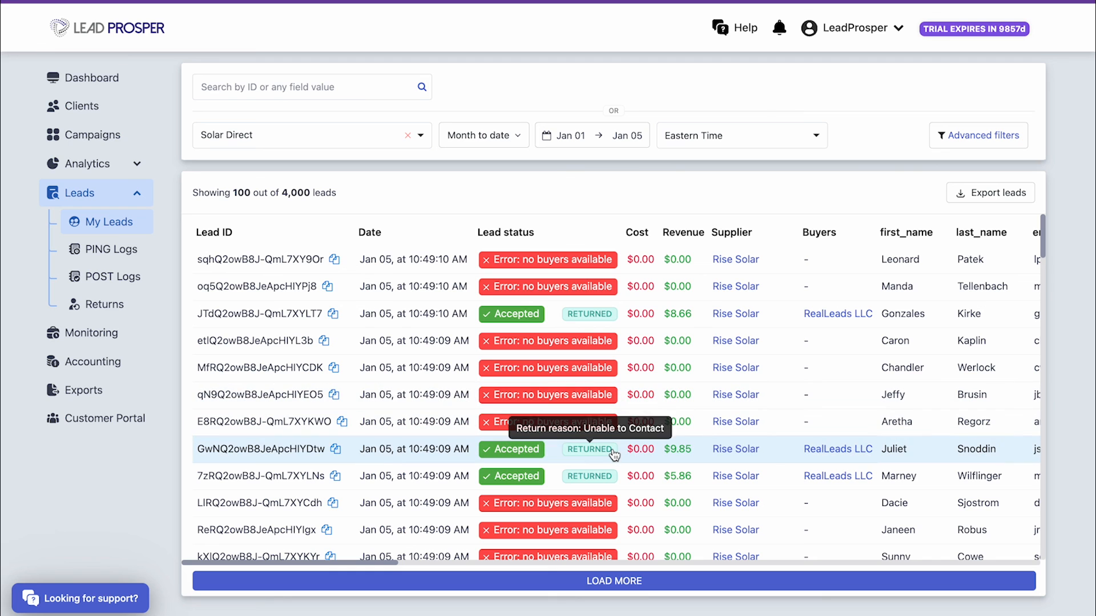
mouse_move(615, 481)
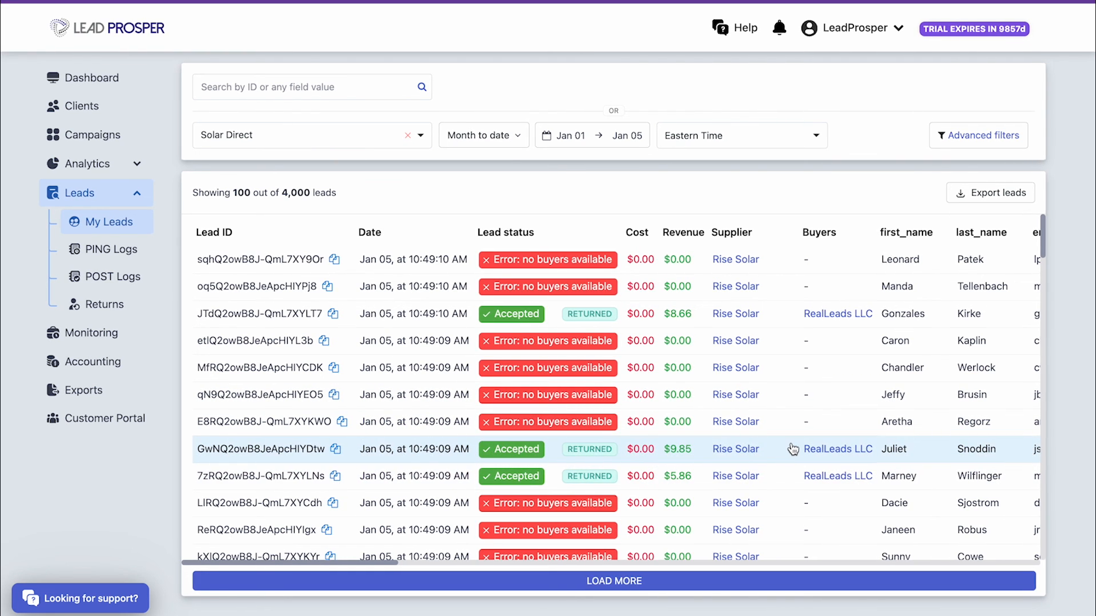
scroll(793, 449, down, 4)
scroll(793, 449, down, 2)
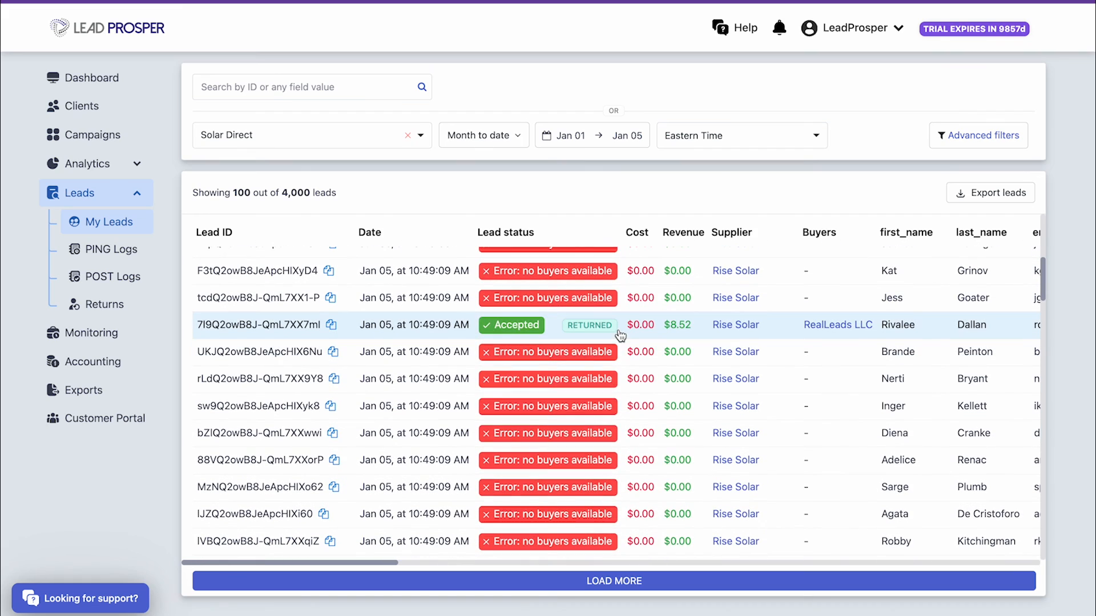